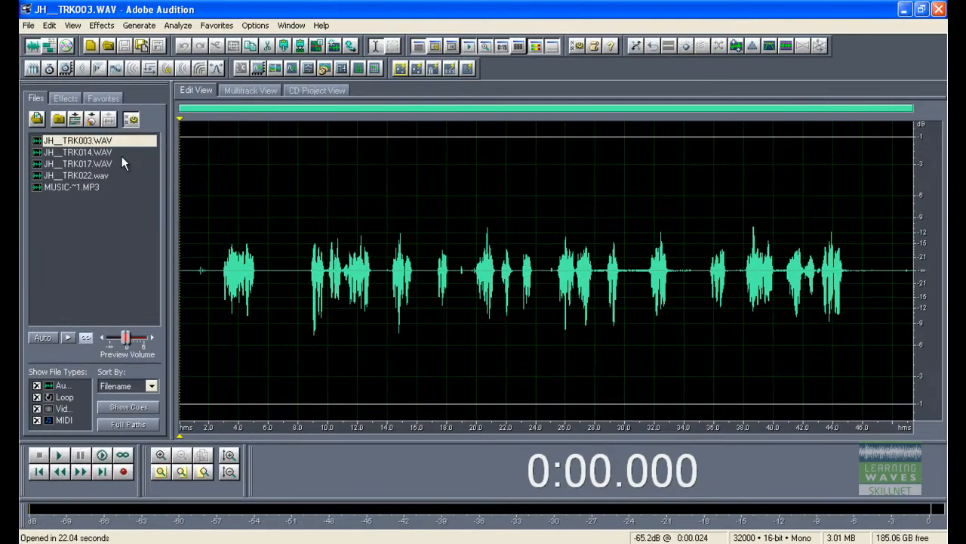
# - View the waveforms of the four JH__TRK voice clips and the MP3 music file, going through the voice clips twice
pyautogui.click(117, 153)
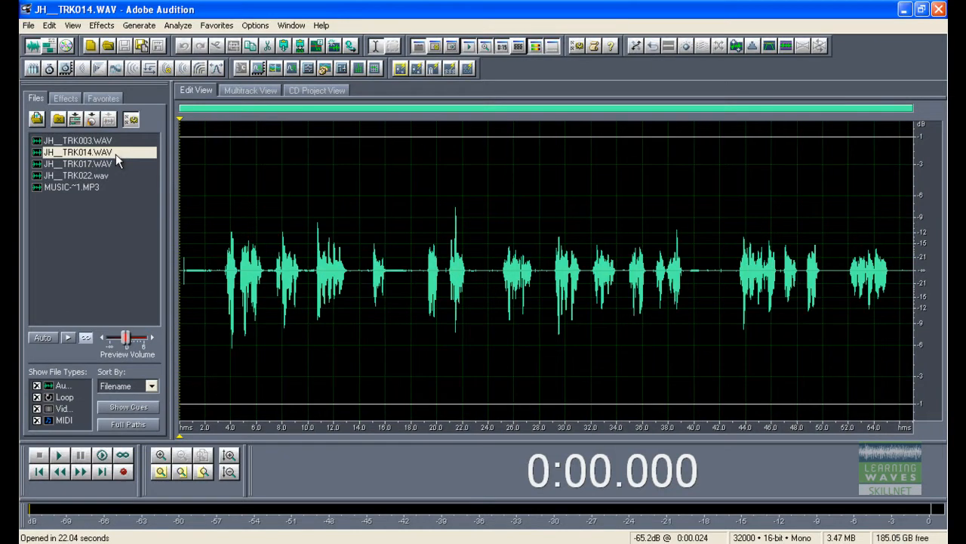
pyautogui.click(110, 162)
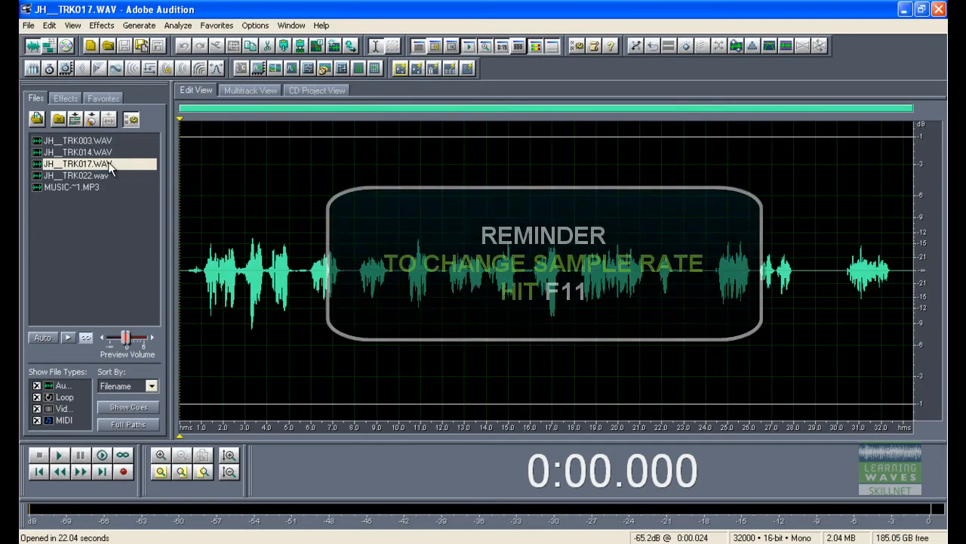
pyautogui.click(103, 175)
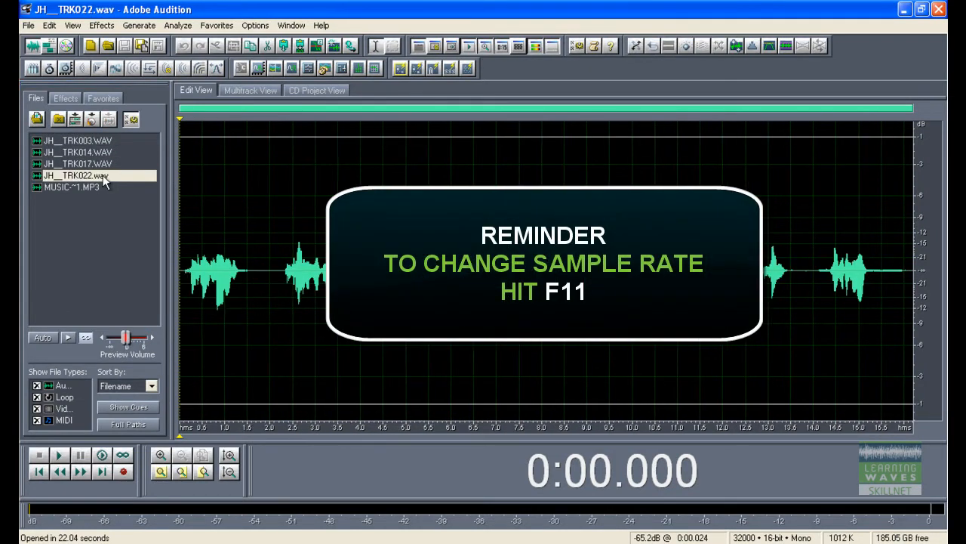
pyautogui.click(99, 187)
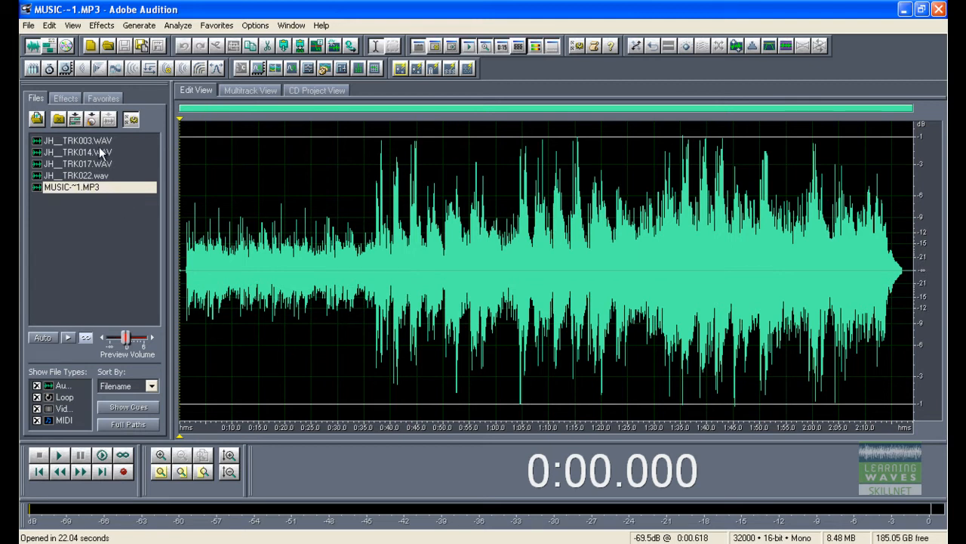
pyautogui.click(98, 143)
pyautogui.click(95, 154)
pyautogui.click(94, 164)
pyautogui.click(98, 176)
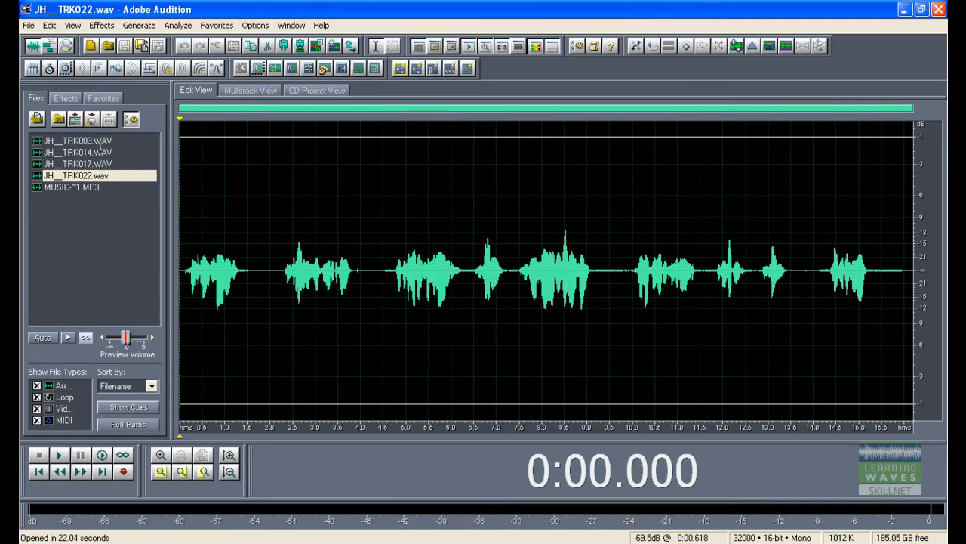
# - Display JH__TRK003.WAV and play it from about 2.4 s, just before the first phrase
pyautogui.click(99, 141)
pyautogui.click(216, 245)
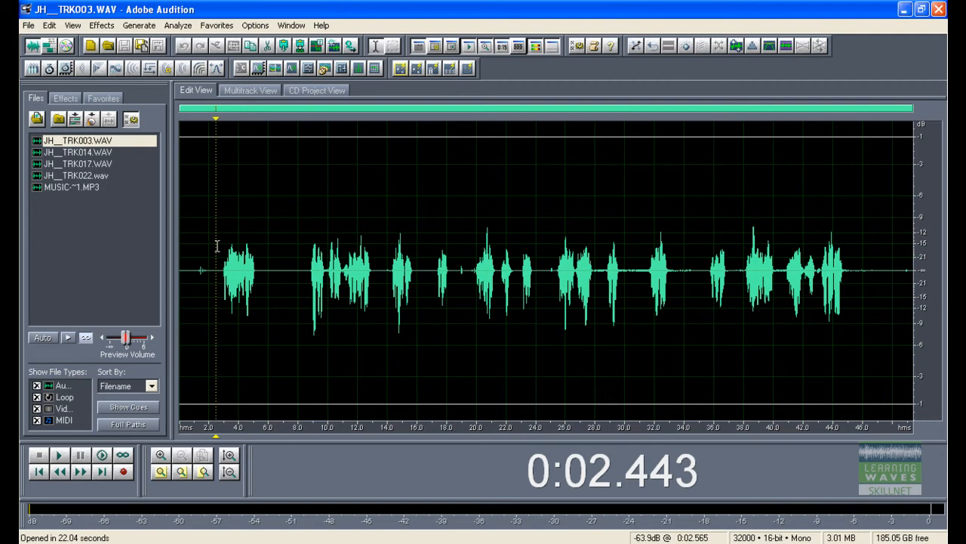
pyautogui.press('space')
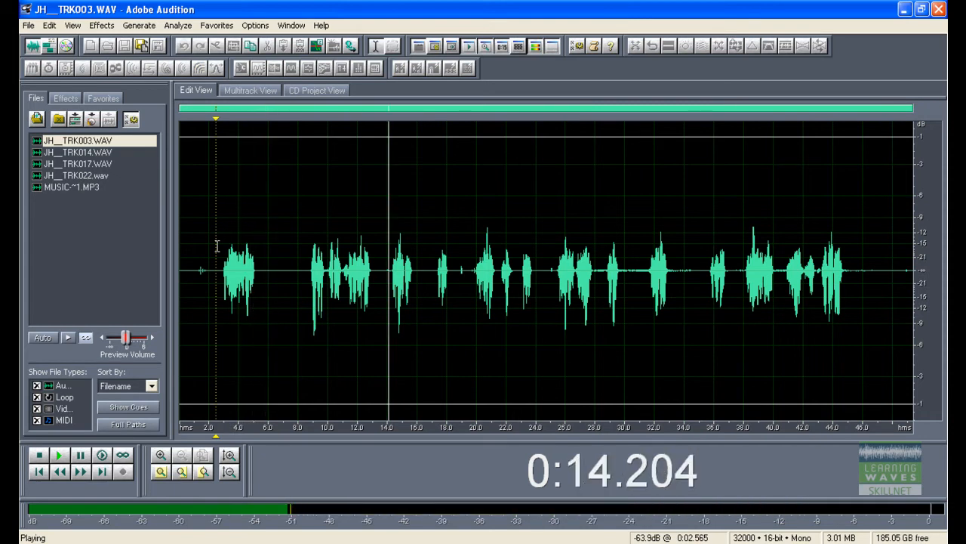
pyautogui.press('space')
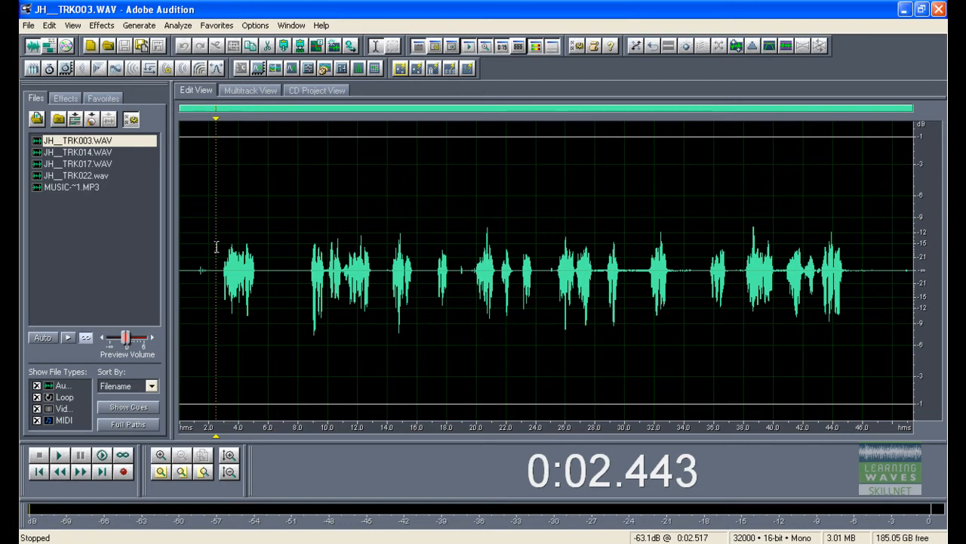
# - Delete the opening silence of about 2.5 s before the first phrase, and the silent gap from about 3.2 s to 6 s
pyautogui.moveTo(216, 247); pyautogui.dragTo(166, 249)
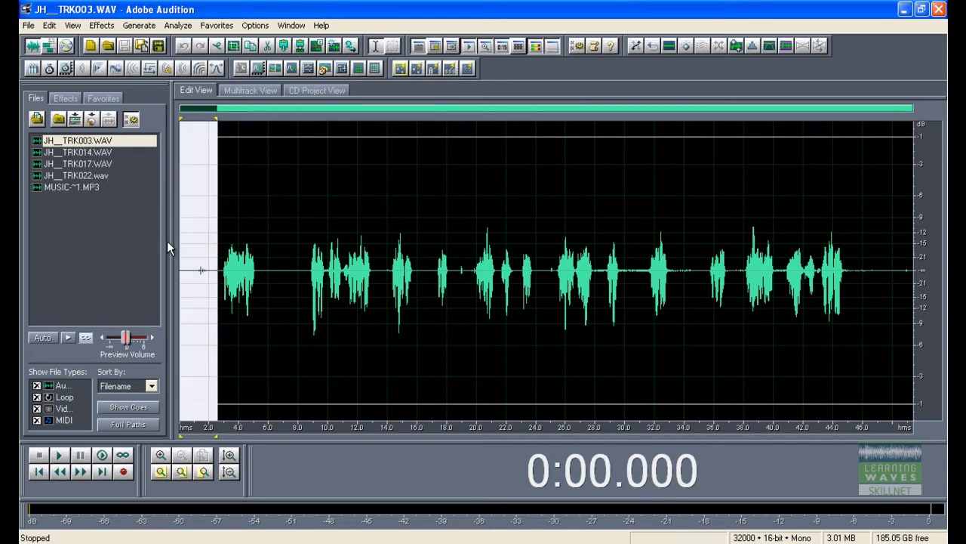
pyautogui.press('Delete')
pyautogui.click(235, 260)
pyautogui.moveTo(235, 261); pyautogui.dragTo(273, 260)
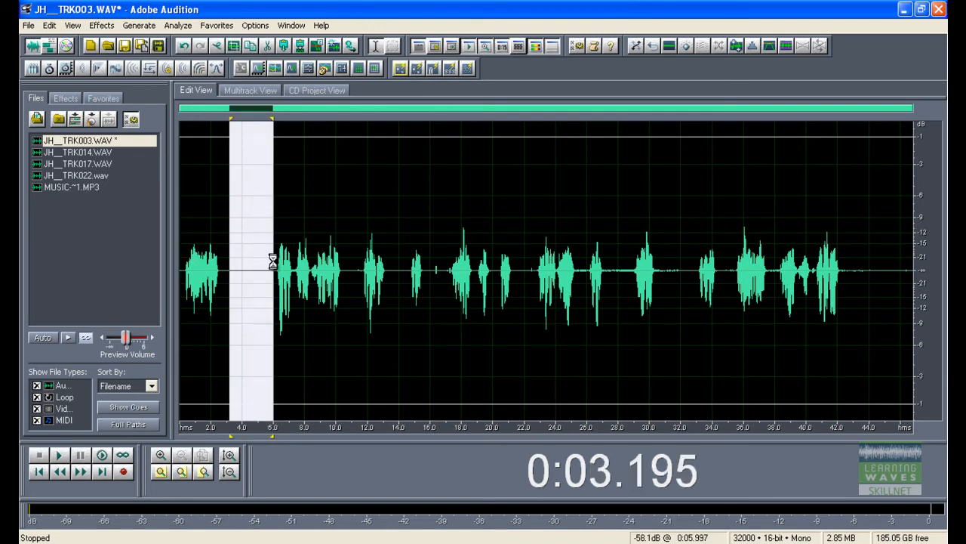
pyautogui.press('Delete')
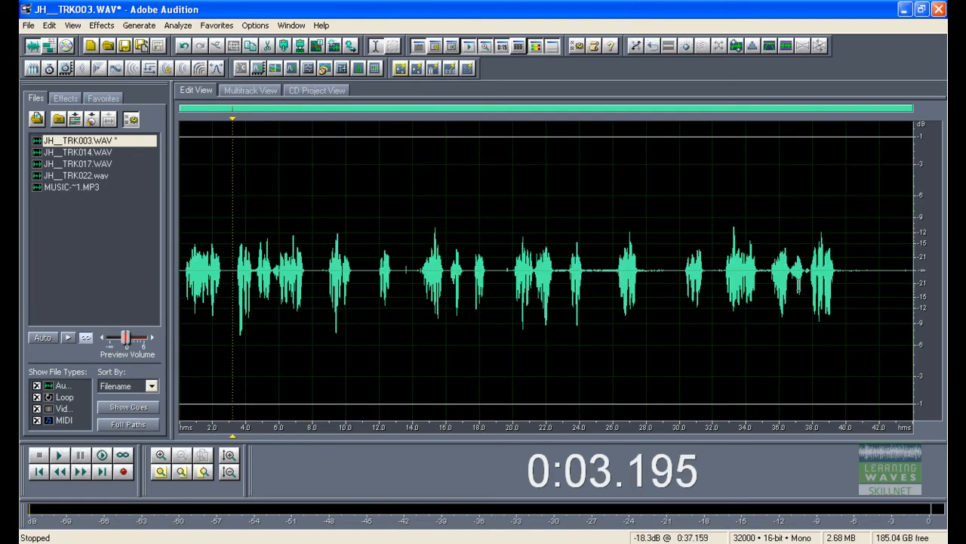
# - Delete the trailing silence after the last phrase, from 39.75 s to the end of the clip
pyautogui.moveTo(842, 283); pyautogui.dragTo(899, 281)
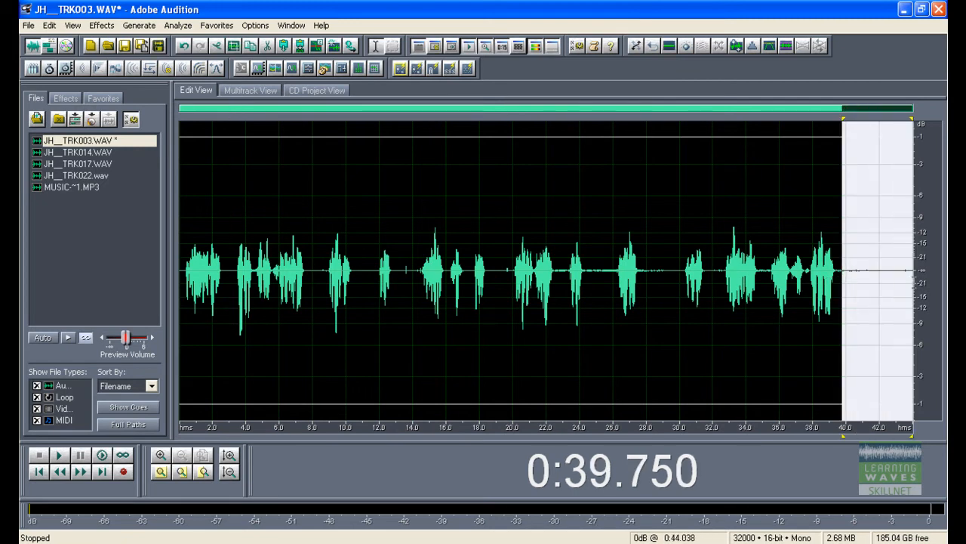
pyautogui.press('Delete')
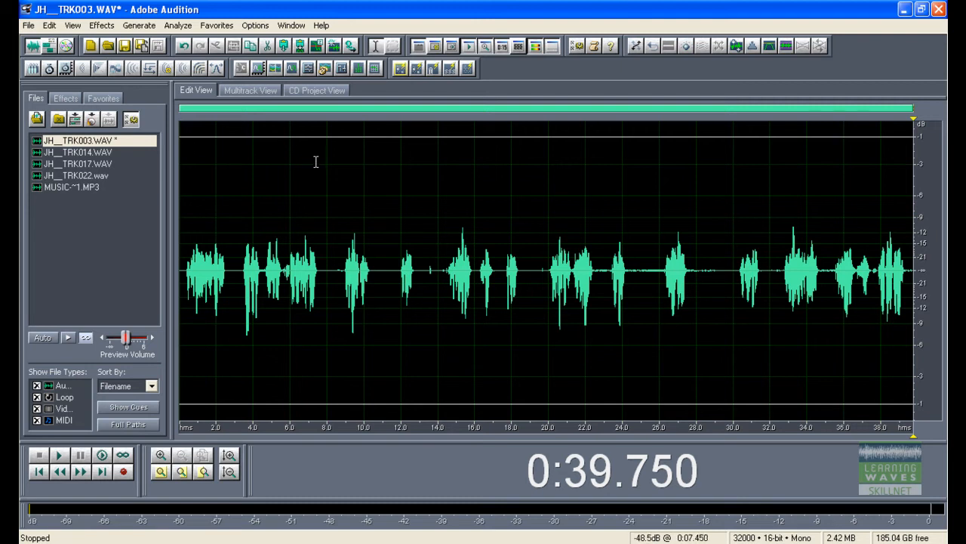
# - Normalize the whole voice clip to 100%
pyautogui.click(103, 26)
pyautogui.moveTo(119, 89)
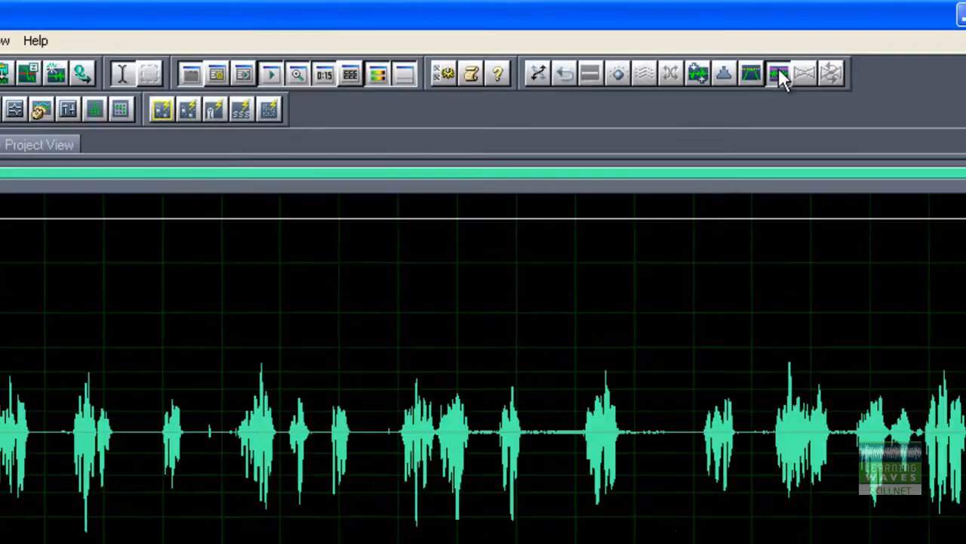
pyautogui.click(758, 160)
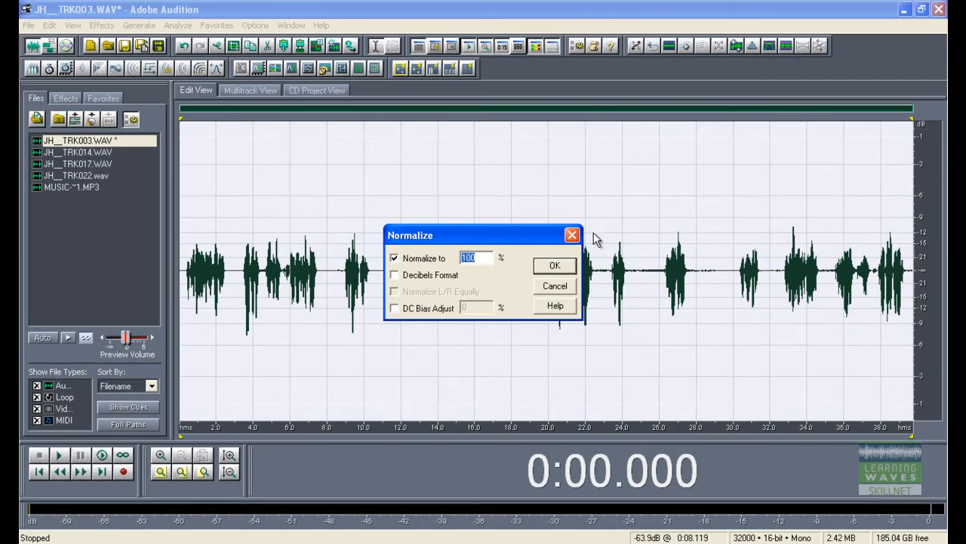
pyautogui.click(555, 268)
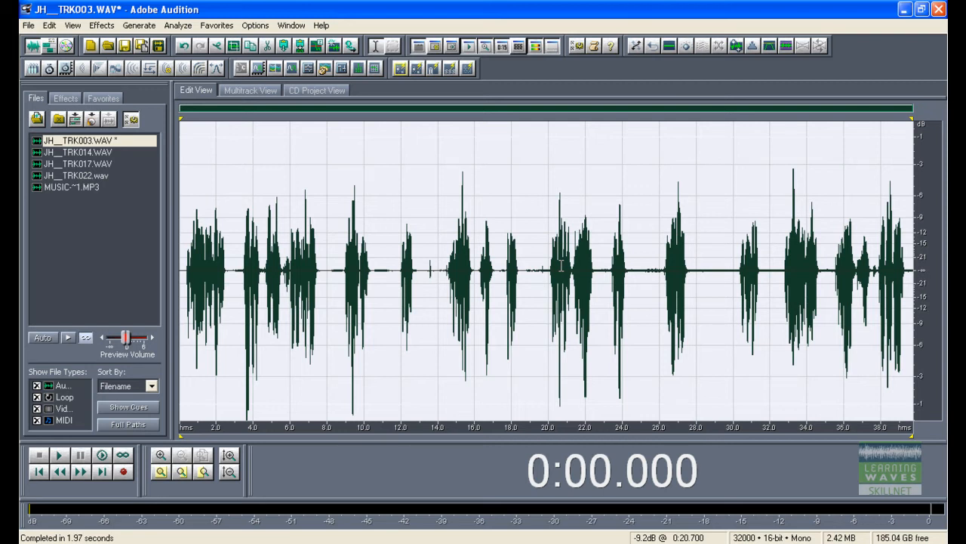
# - Play the normalized clip, examine the loud peak at about 3.6 s, and clear the selection at 12 s
pyautogui.press('space')
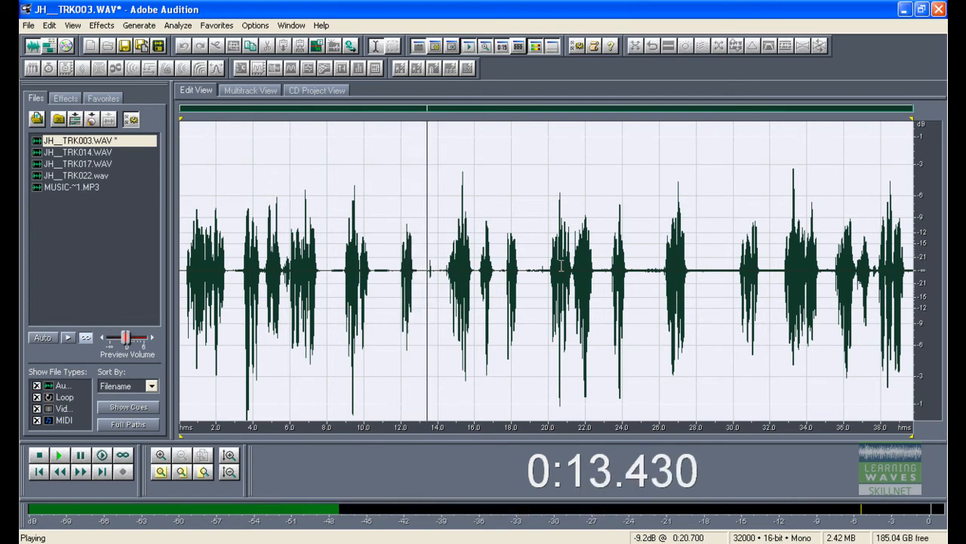
pyautogui.press('space')
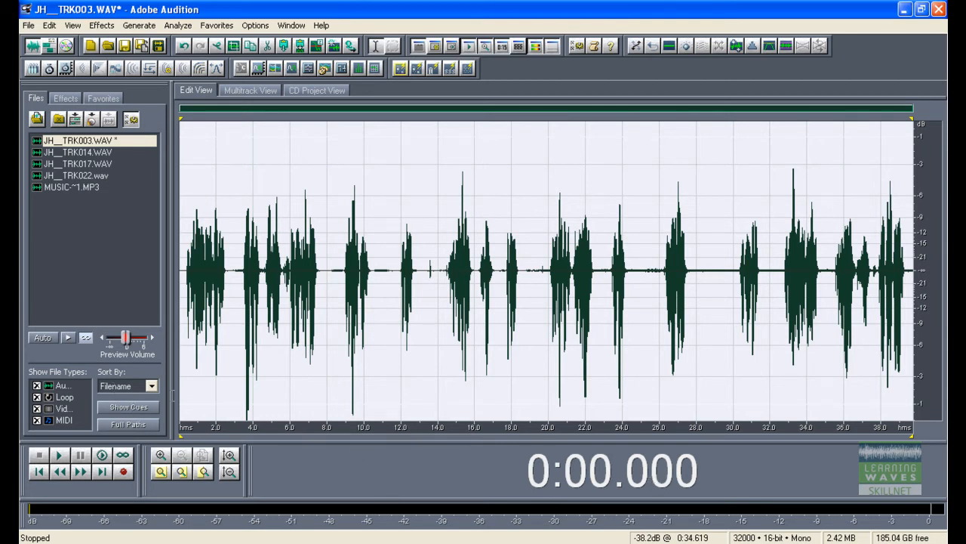
pyautogui.click(244, 412)
pyautogui.moveTo(243, 411); pyautogui.dragTo(259, 411)
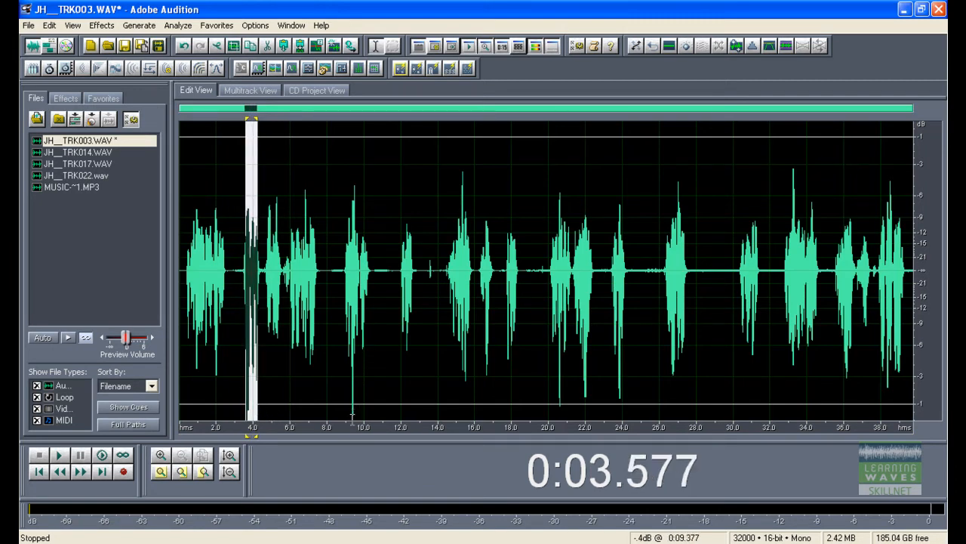
pyautogui.click(403, 383)
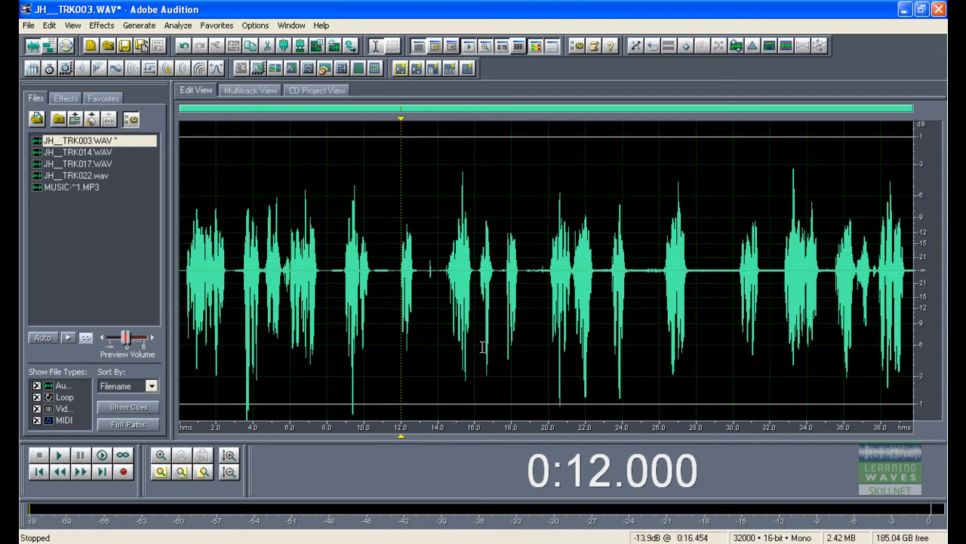
# - Open the Graphic Equalizer with 30 bands for the whole clip and reset all bands to zero
pyautogui.click(101, 25)
pyautogui.moveTo(179, 112)
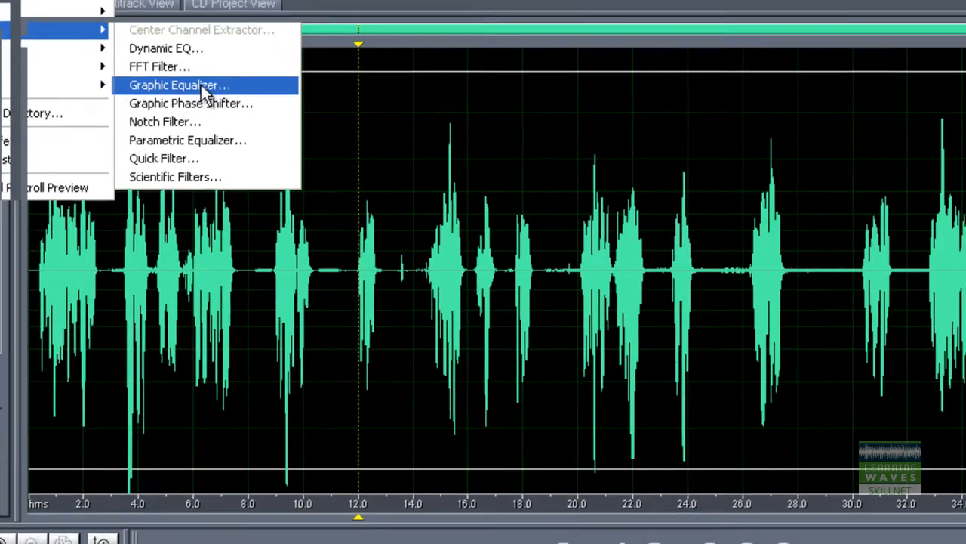
pyautogui.click(203, 86)
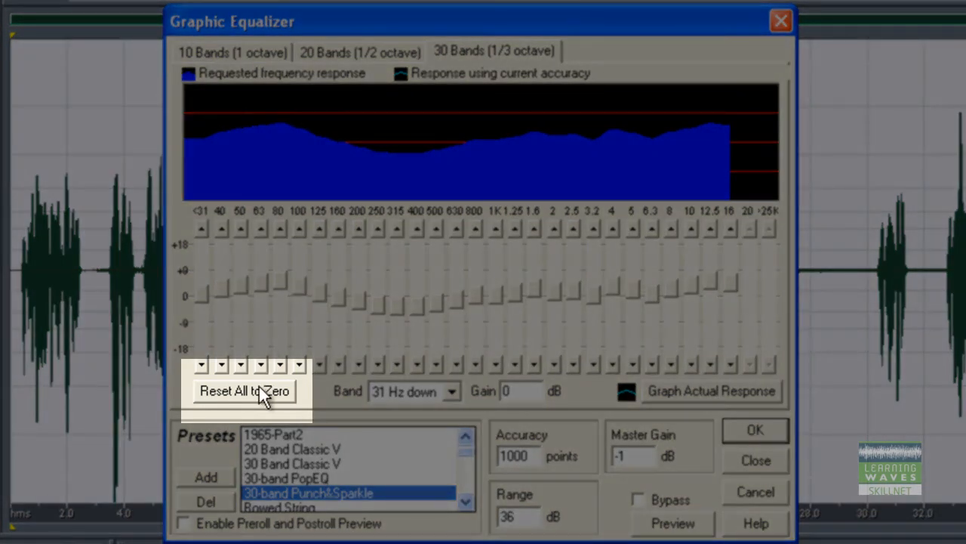
pyautogui.click(260, 388)
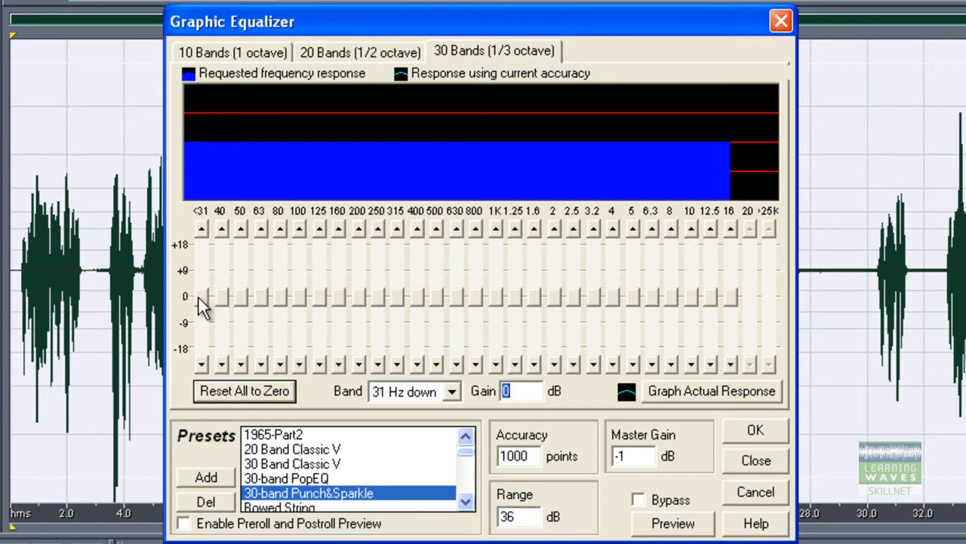
# - Cut the four lowest bands, 31, 40, 50 and 63 Hz, to -18 dB and apply the equalization
pyautogui.moveTo(204, 298); pyautogui.dragTo(201, 349)
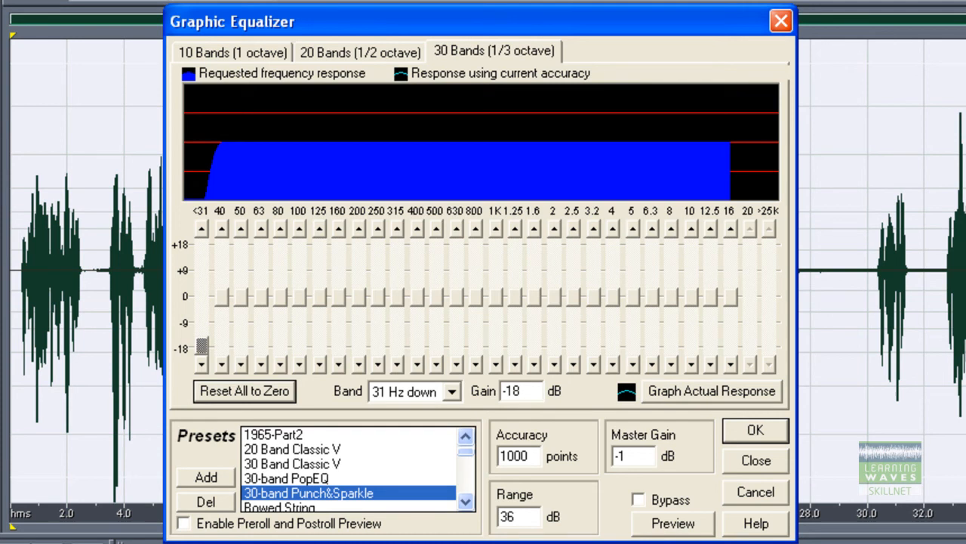
pyautogui.moveTo(220, 299); pyautogui.dragTo(220, 362)
pyautogui.click(239, 297)
pyautogui.moveTo(238, 299); pyautogui.dragTo(245, 381)
pyautogui.moveTo(260, 308); pyautogui.dragTo(261, 360)
pyautogui.click(287, 295)
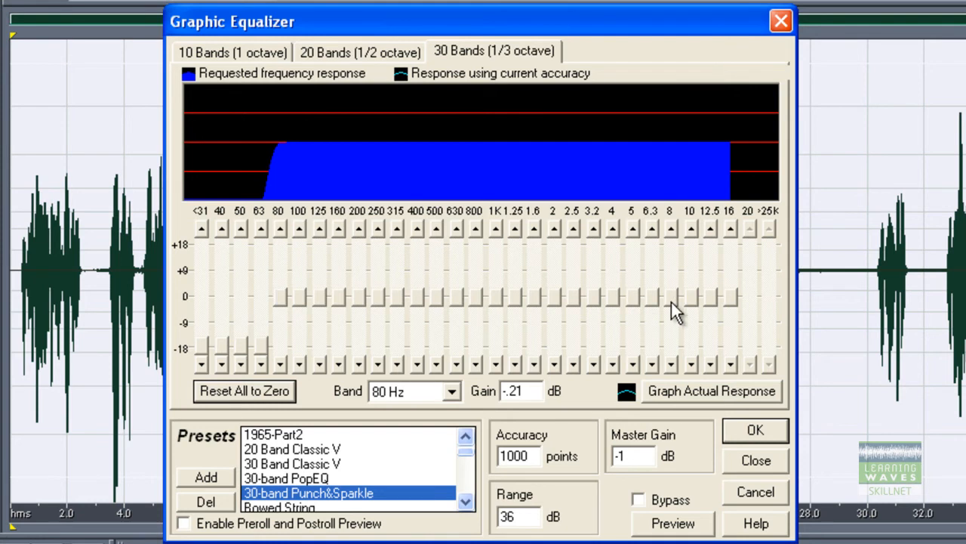
pyautogui.click(736, 300)
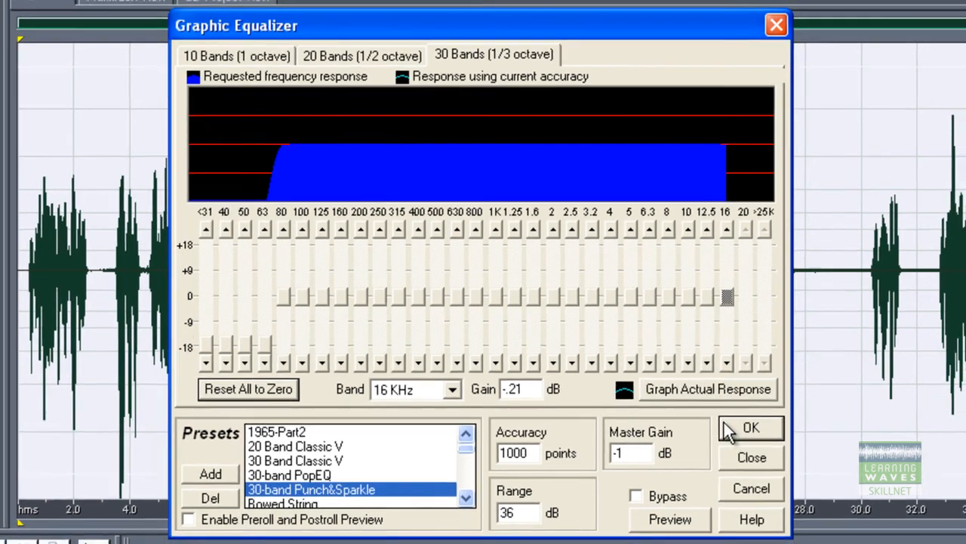
pyautogui.click(729, 427)
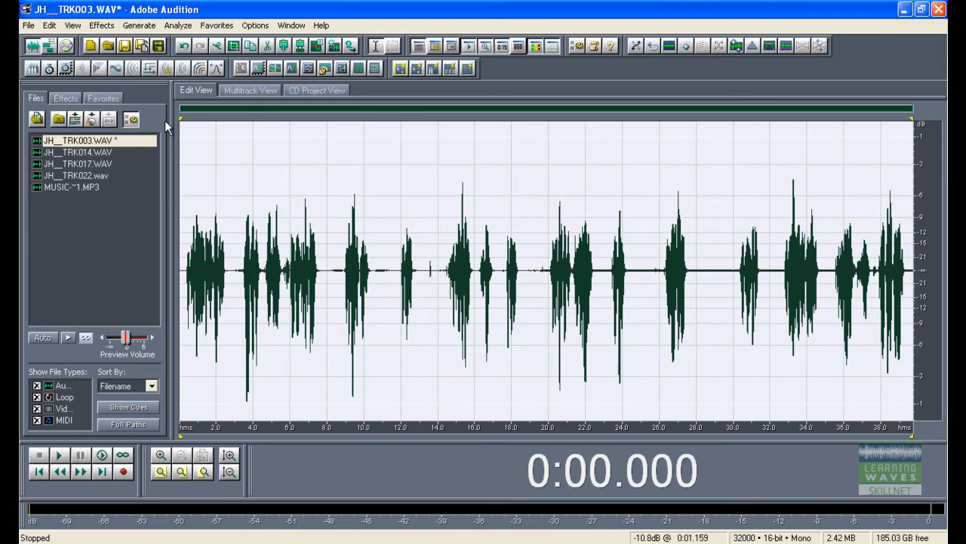
pyautogui.click(101, 25)
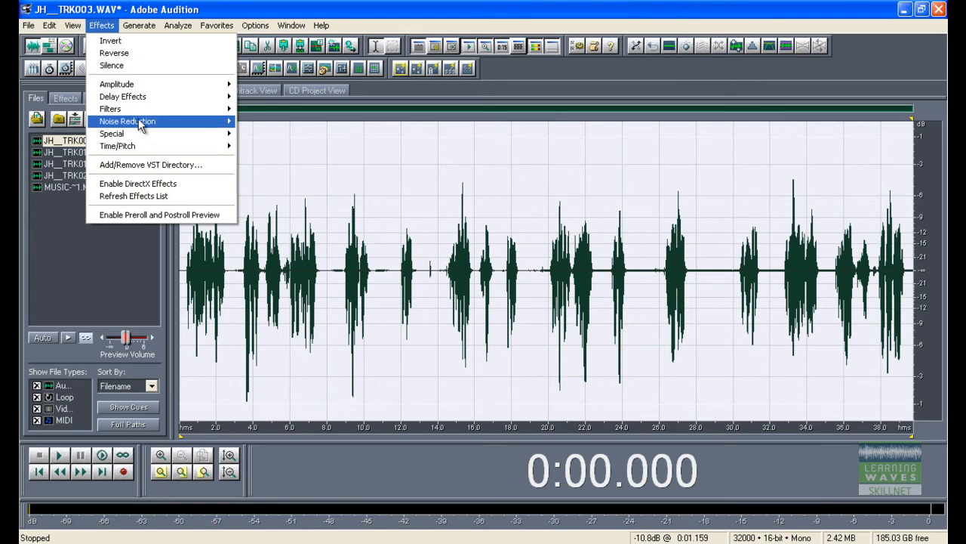
pyautogui.moveTo(143, 110)
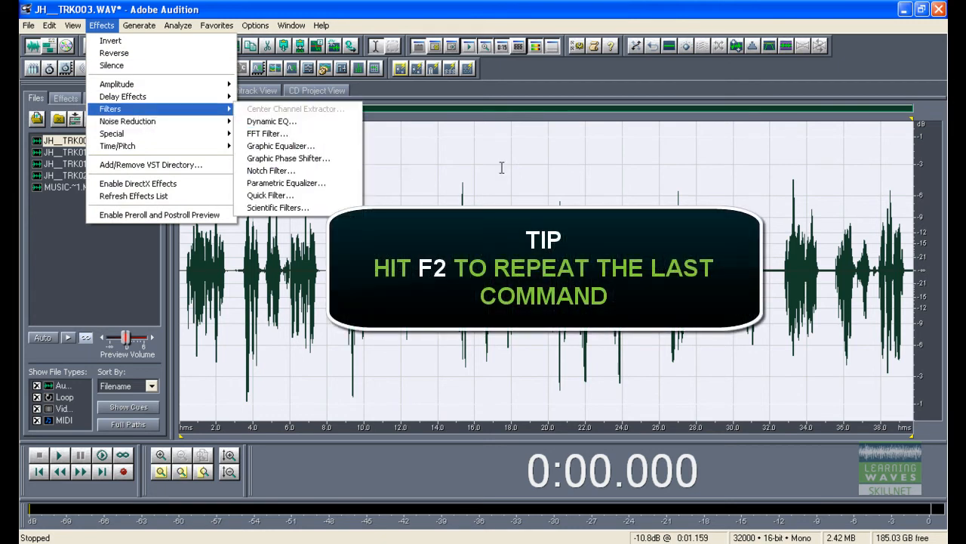
pyautogui.click(503, 173)
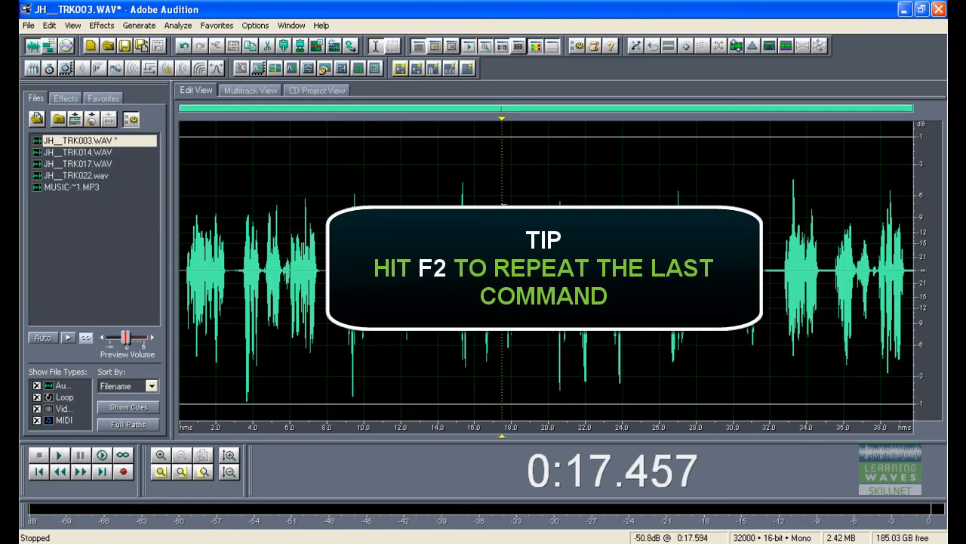
# - Reopen the Graphic Equalizer by repeating the last command, set the 8000 Hz band gain to 3 dB, and preview the sound
pyautogui.press('F2')
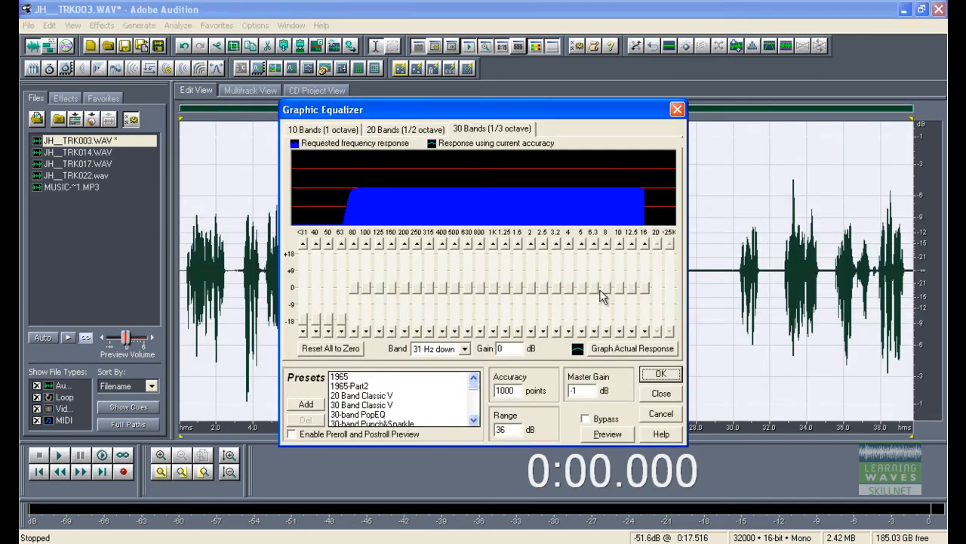
pyautogui.moveTo(610, 287)
pyautogui.mouseDown()
pyautogui.moveTo(613, 278)
pyautogui.moveTo(613, 287)
pyautogui.mouseUp()
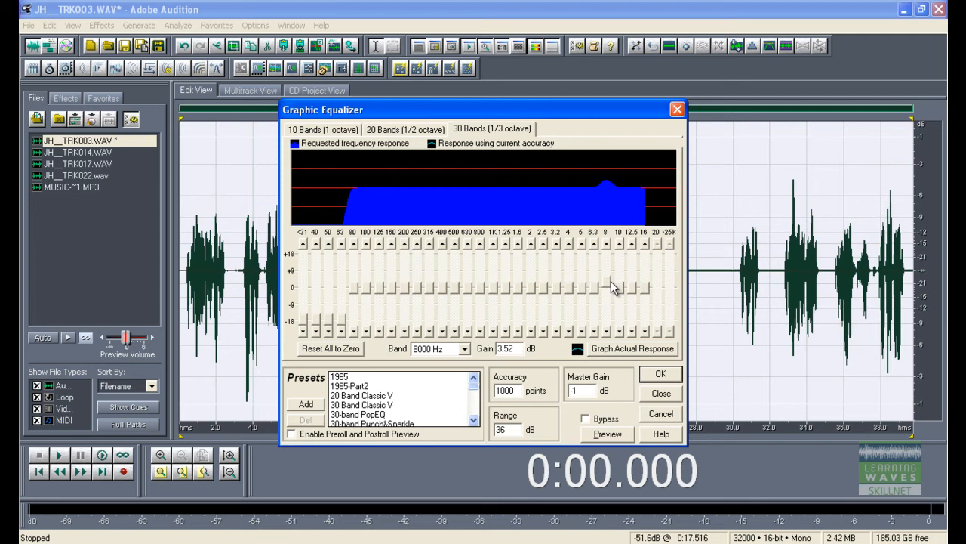
pyautogui.moveTo(611, 287); pyautogui.dragTo(610, 280)
pyautogui.doubleClick(510, 349)
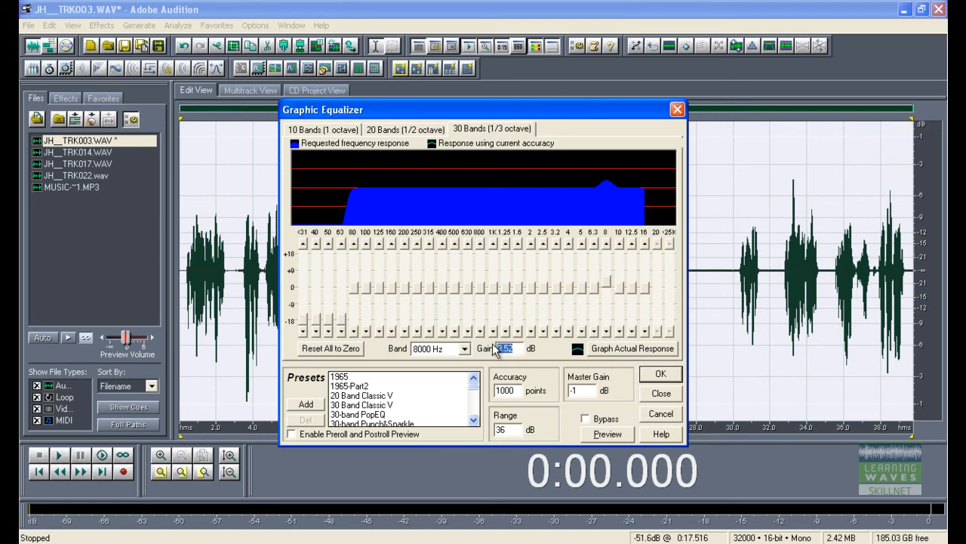
pyautogui.write('3')
pyautogui.press('Tab')
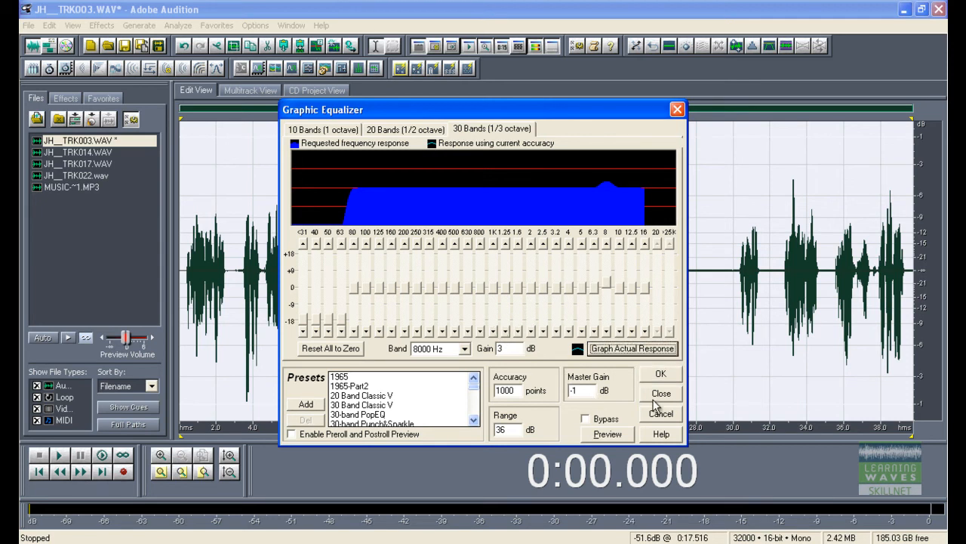
pyautogui.click(607, 435)
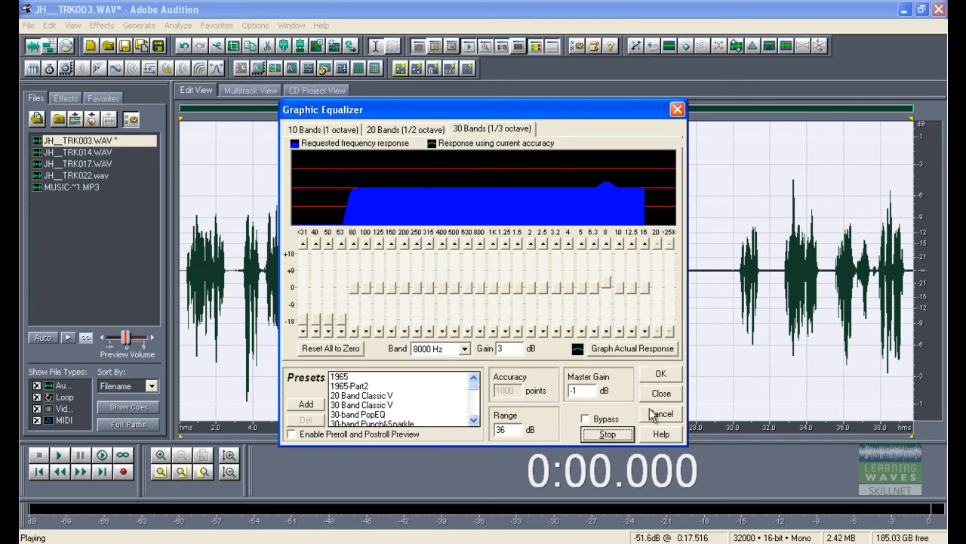
# - Stop the preview and apply the 8000 Hz boost to the whole clip
pyautogui.click(620, 435)
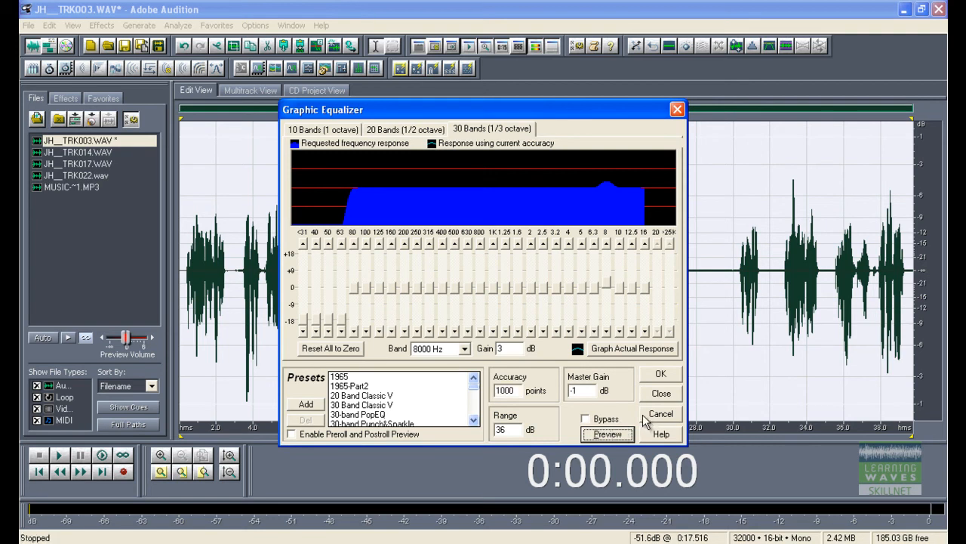
pyautogui.click(657, 376)
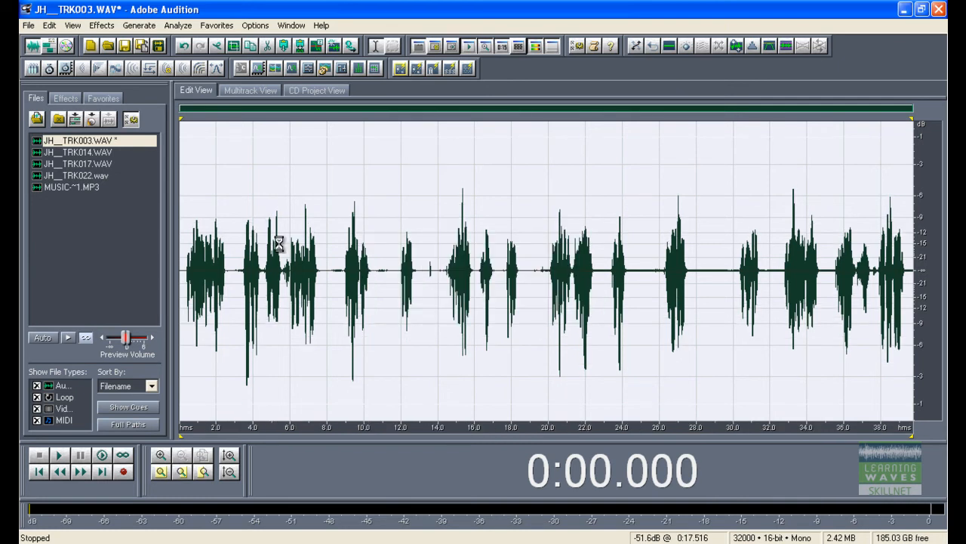
# - Open JH__TRK014.WAV and delete the silence at its start and the pause of about 3 s following the 36 s mark
pyautogui.click(94, 152)
pyautogui.moveTo(219, 273); pyautogui.dragTo(166, 269)
pyautogui.press('Delete')
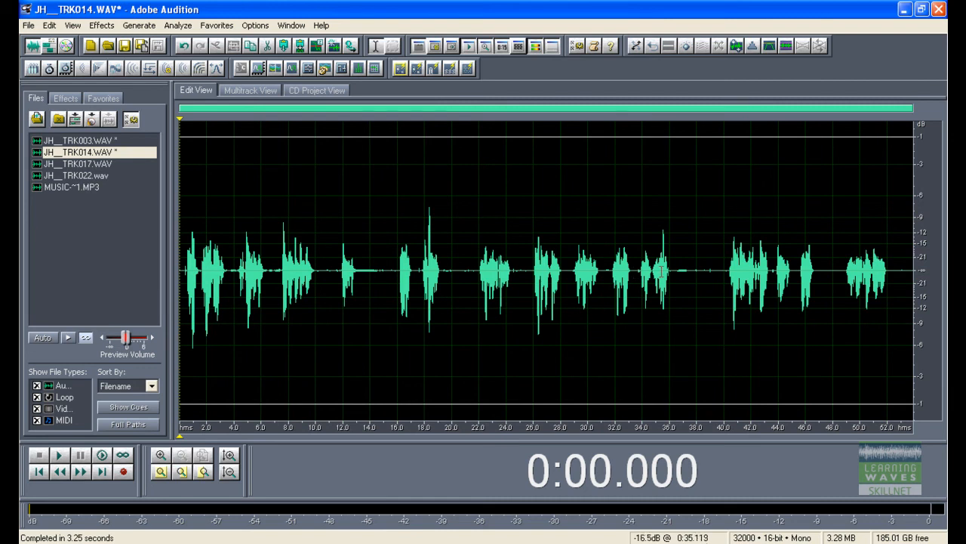
pyautogui.moveTo(670, 272); pyautogui.dragTo(711, 272)
pyautogui.press('Delete')
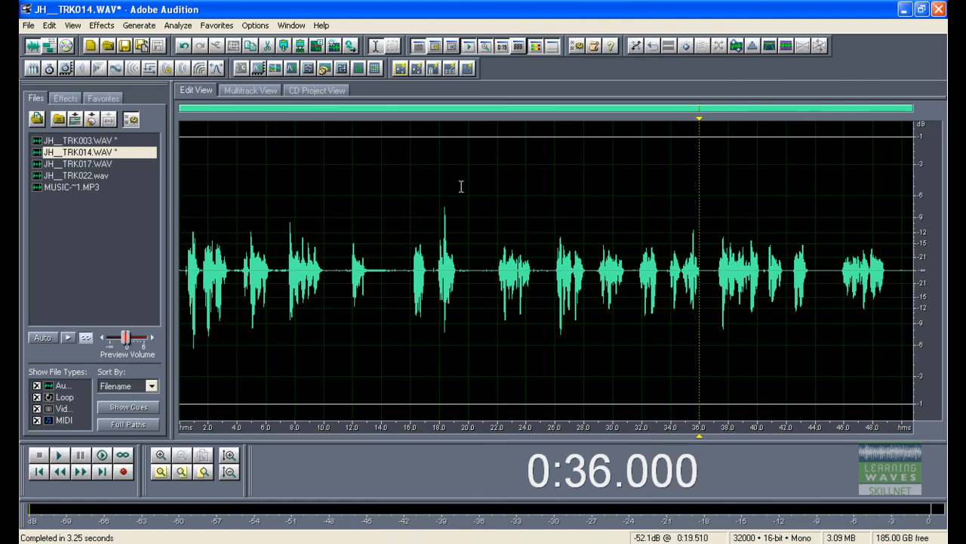
# - Normalize the whole JH__TRK014.WAV clip and apply the Graphic Equalizer to it
pyautogui.click(791, 47)
pyautogui.press('Return')
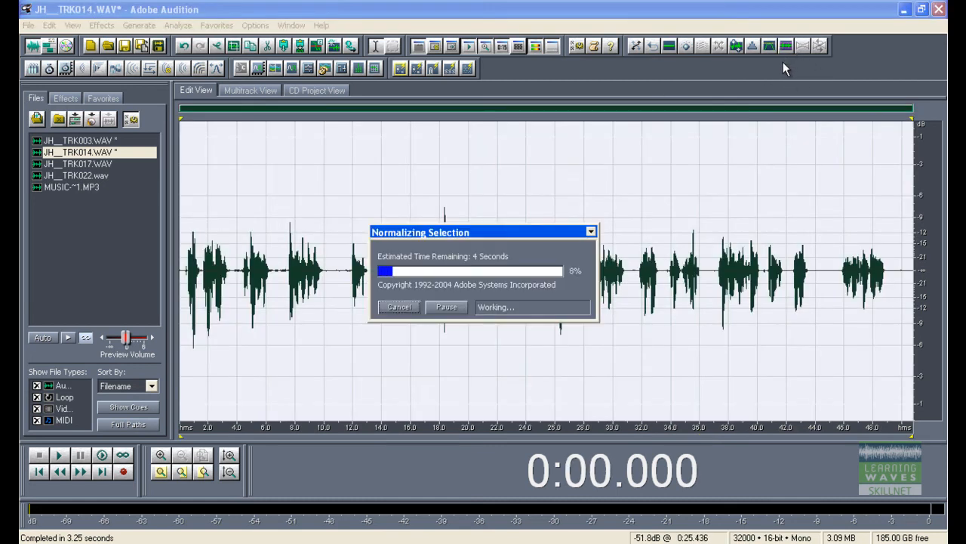
pyautogui.click(291, 68)
pyautogui.click(661, 375)
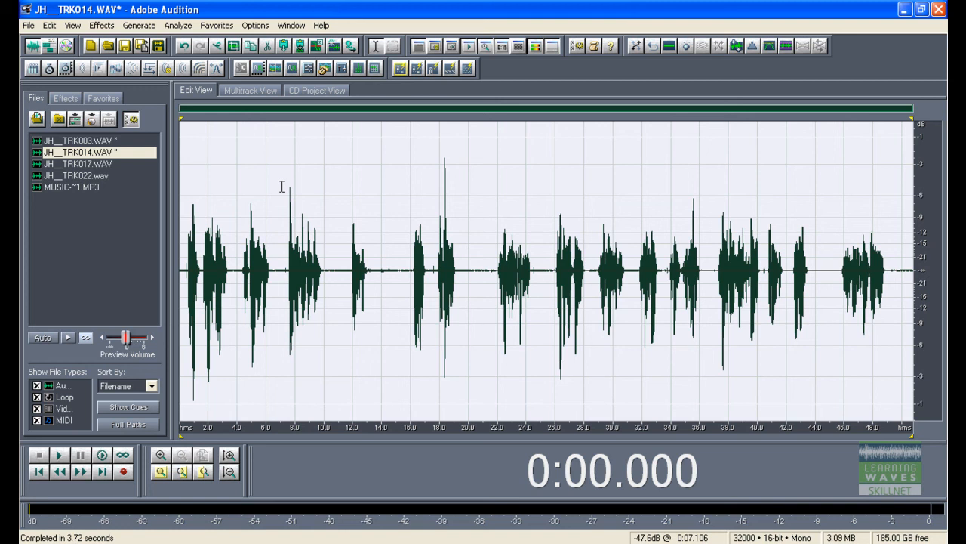
# - Apply Hard Limiting to JH__TRK014.WAV with maximum amplitude -.5 dB, input boost 6 dB, lookahead 7 ms and release 54 ms
pyautogui.click(95, 28)
pyautogui.moveTo(121, 85)
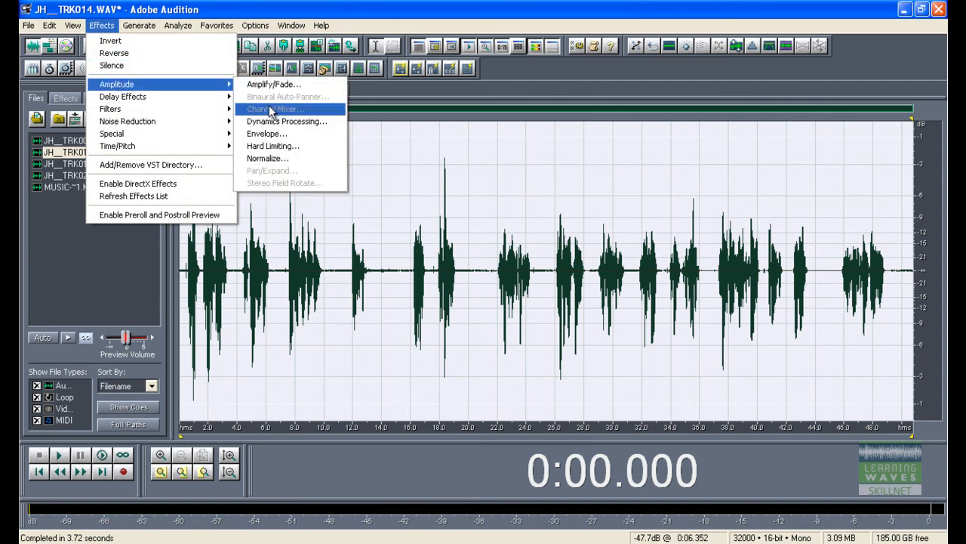
pyautogui.click(786, 51)
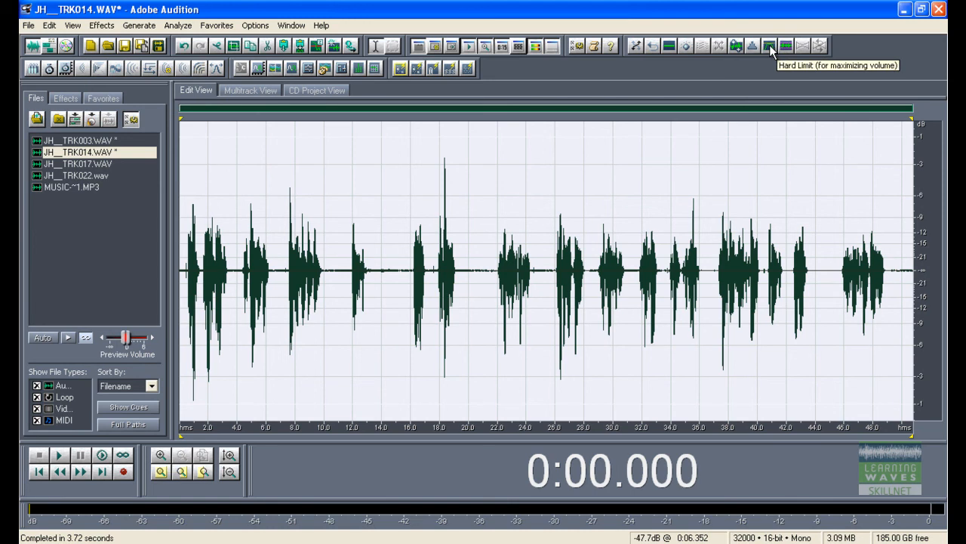
pyautogui.click(769, 46)
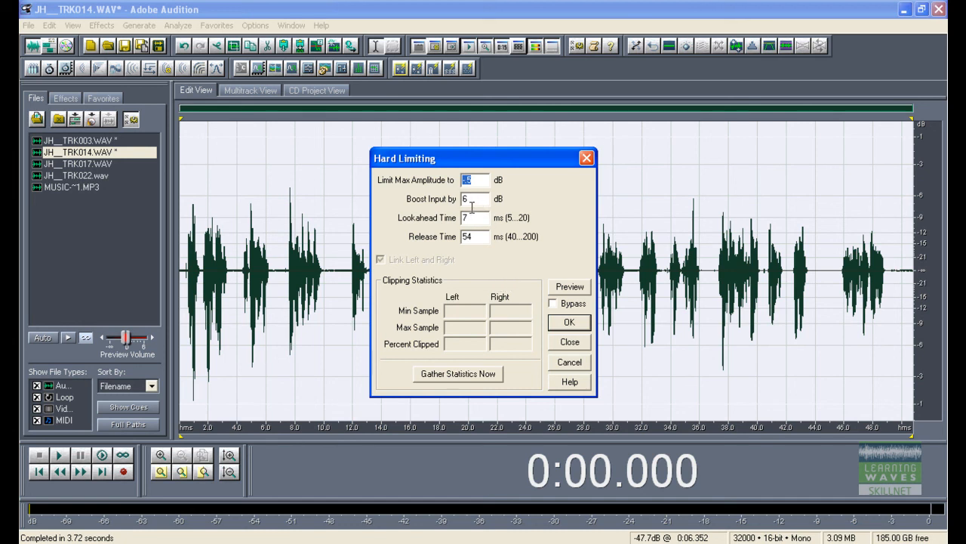
pyautogui.moveTo(473, 199); pyautogui.dragTo(454, 198)
pyautogui.moveTo(545, 157); pyautogui.dragTo(688, 113)
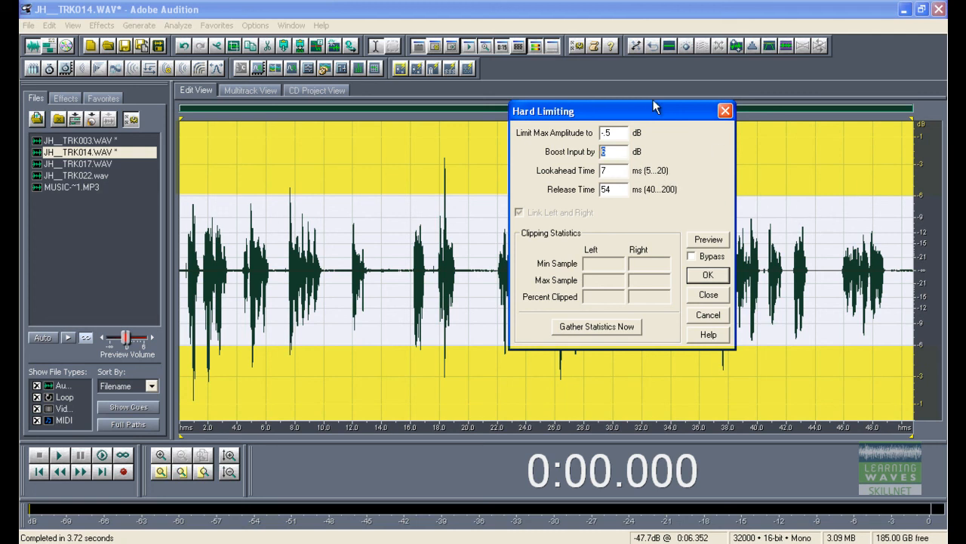
pyautogui.moveTo(643, 115); pyautogui.dragTo(602, 255)
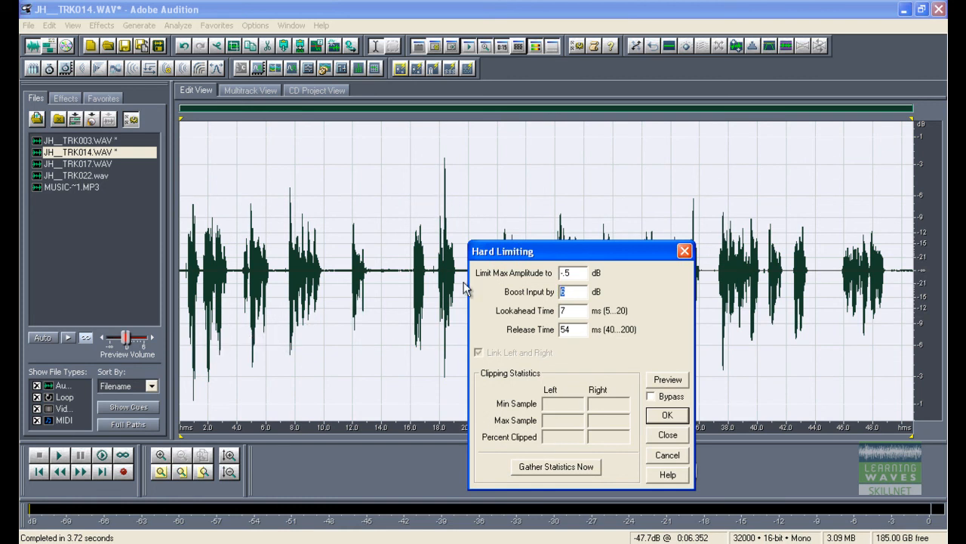
pyautogui.moveTo(505, 260); pyautogui.dragTo(521, 166)
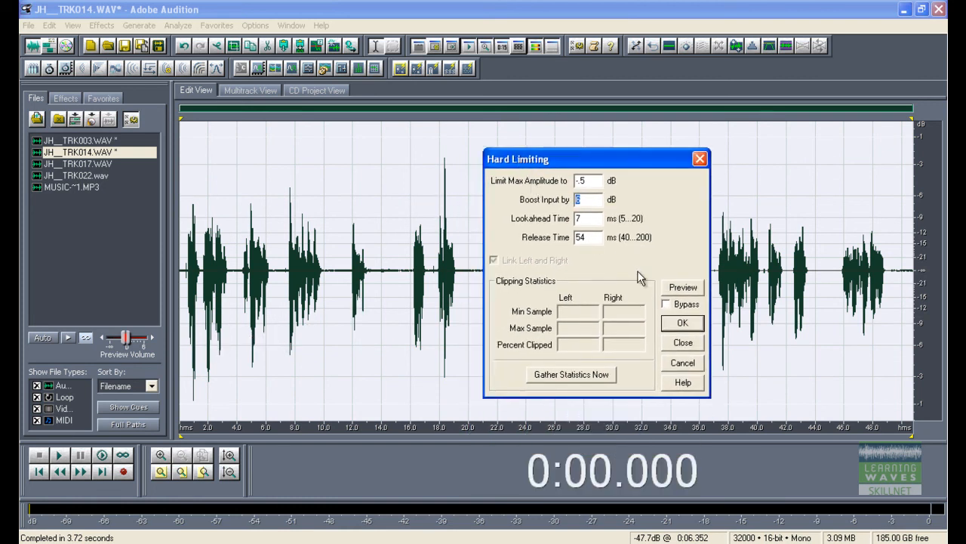
pyautogui.click(681, 322)
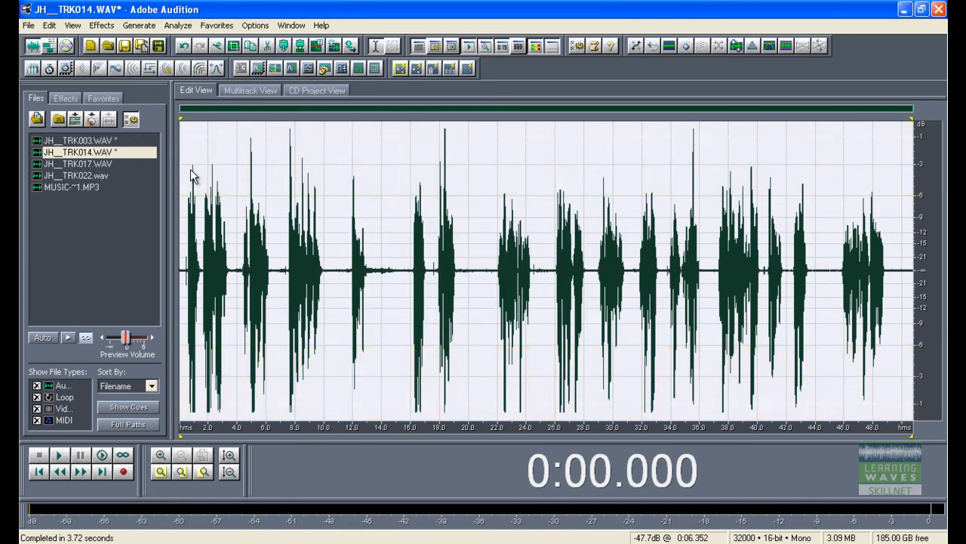
# - Switch to JH__TRK003.WAV and repeat the Hard Limiting on the whole clip with the same settings
pyautogui.doubleClick(45, 141)
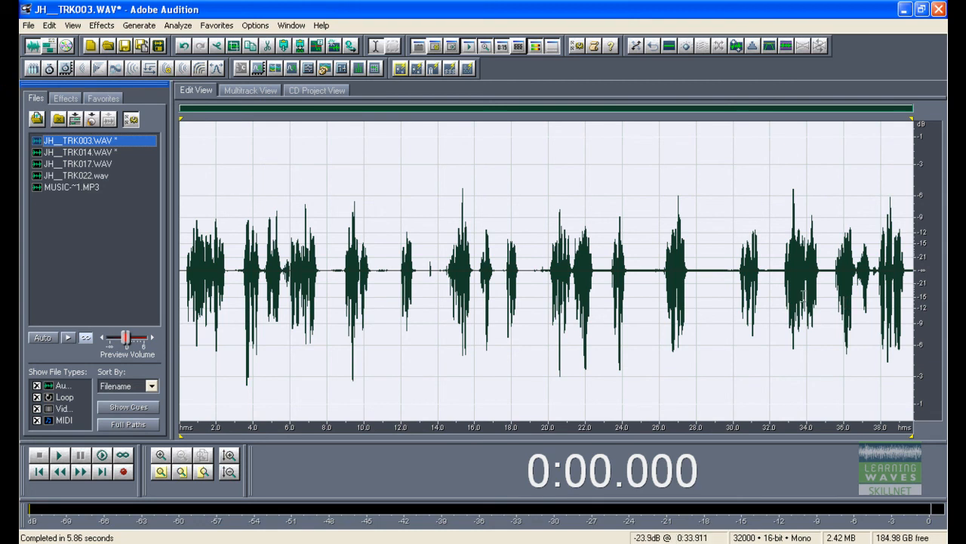
pyautogui.press('F2')
pyautogui.click(576, 324)
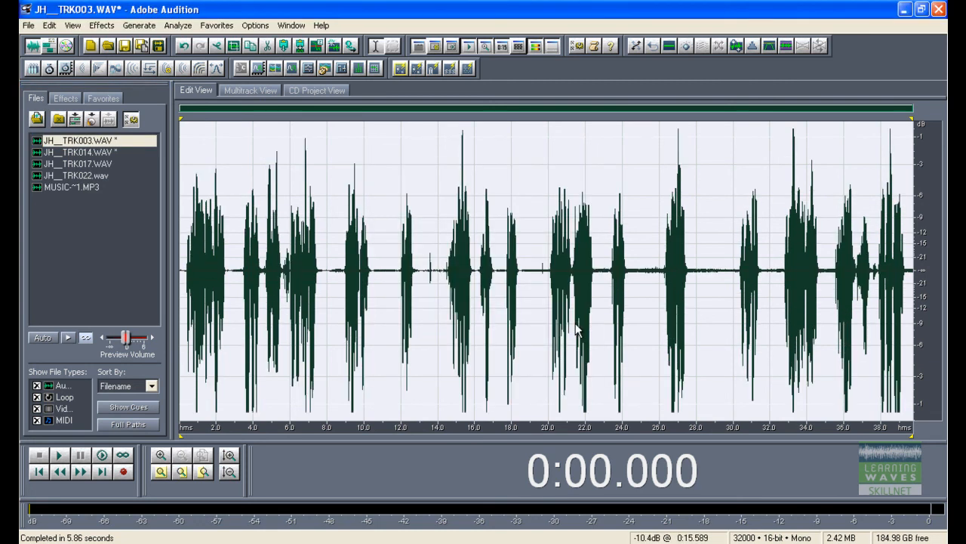